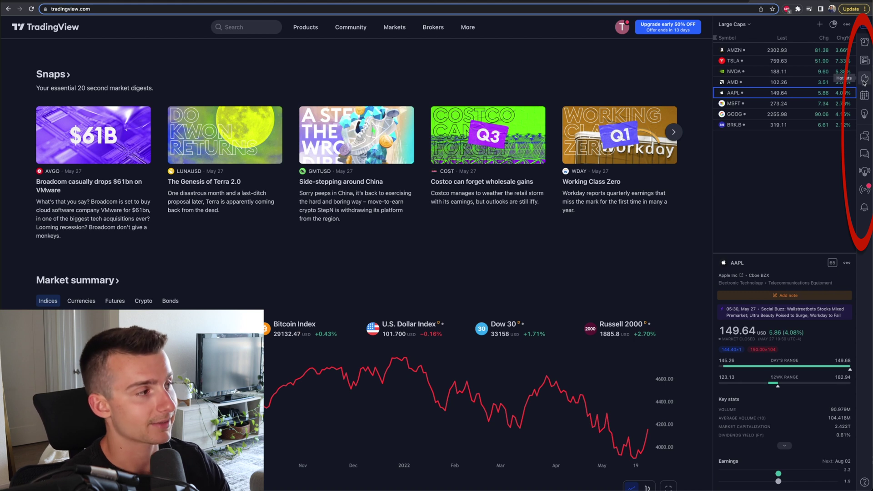
# Show the Hotlists panel of volume gainers, gainers and losers, and adjust its width
pyautogui.click(865, 80)
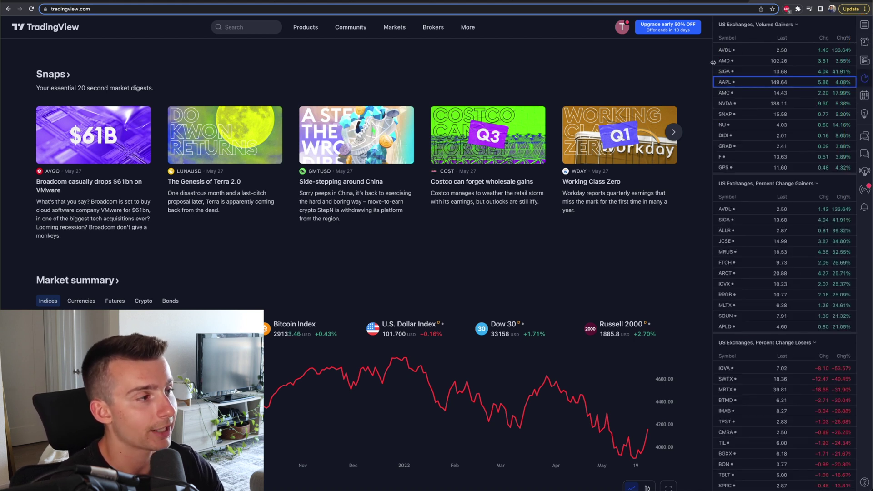
pyautogui.moveTo(713, 63); pyautogui.dragTo(777, 62)
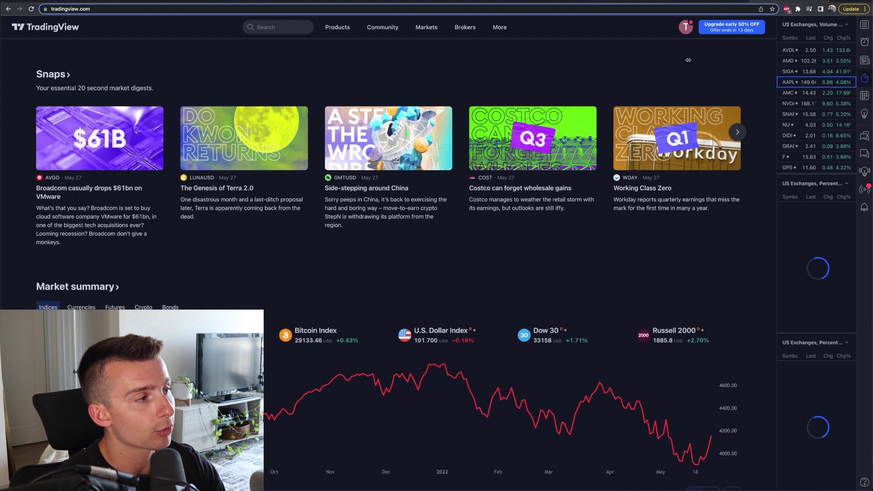
pyautogui.moveTo(689, 60); pyautogui.dragTo(628, 55)
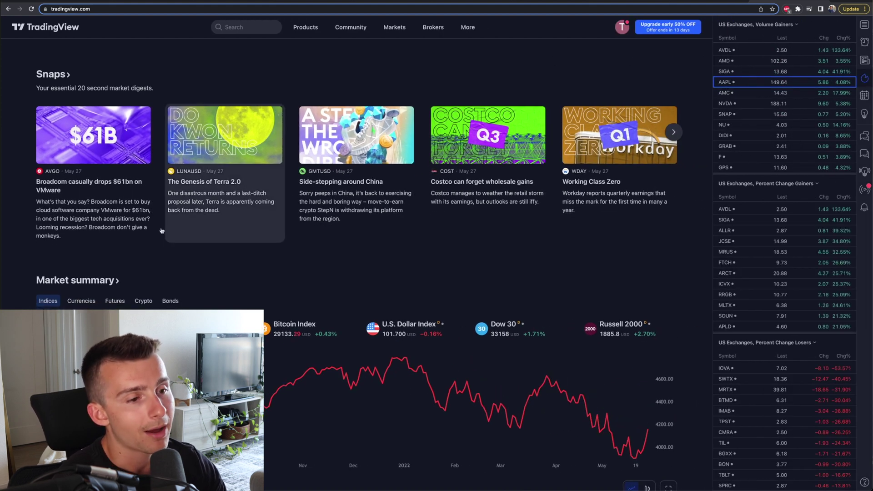
pyautogui.scroll(-2, 408, 361)
pyautogui.scroll(-1, 408, 360)
pyautogui.scroll(2, 406, 356)
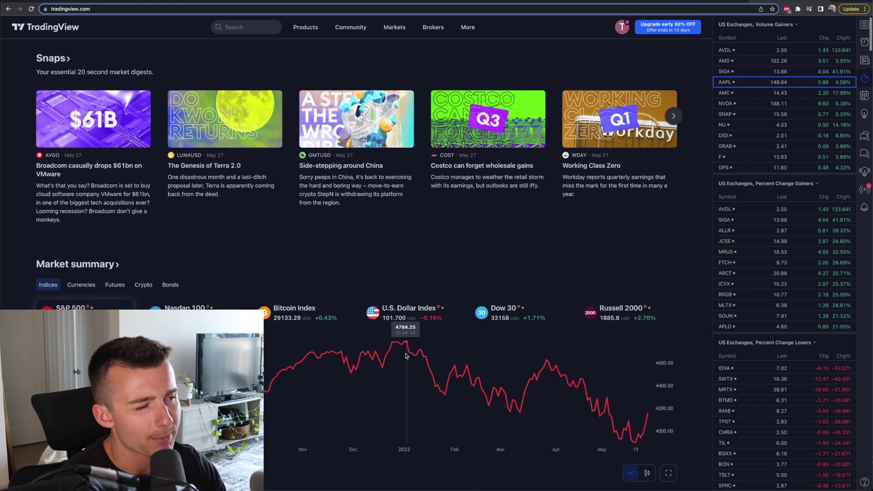
# Open the SNAP symbol page from Volume Gainers and launch its full chart view
pyautogui.click(749, 115)
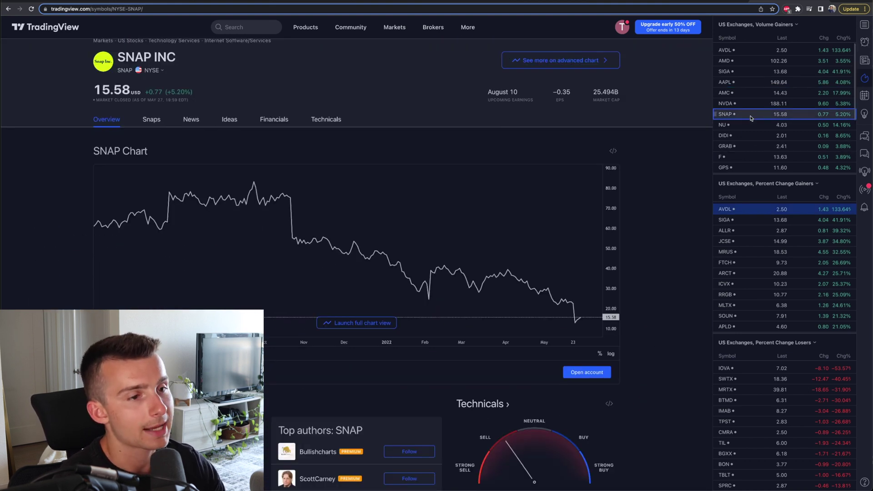
pyautogui.scroll(1, 292, 255)
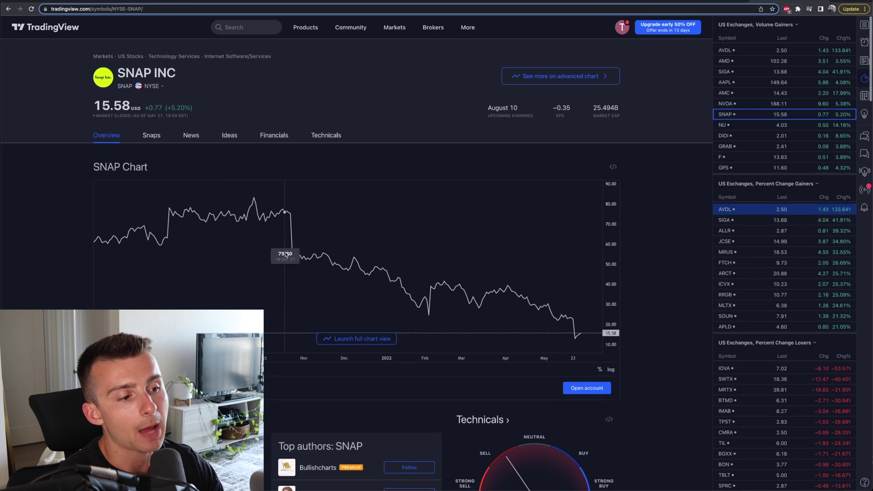
pyautogui.click(356, 341)
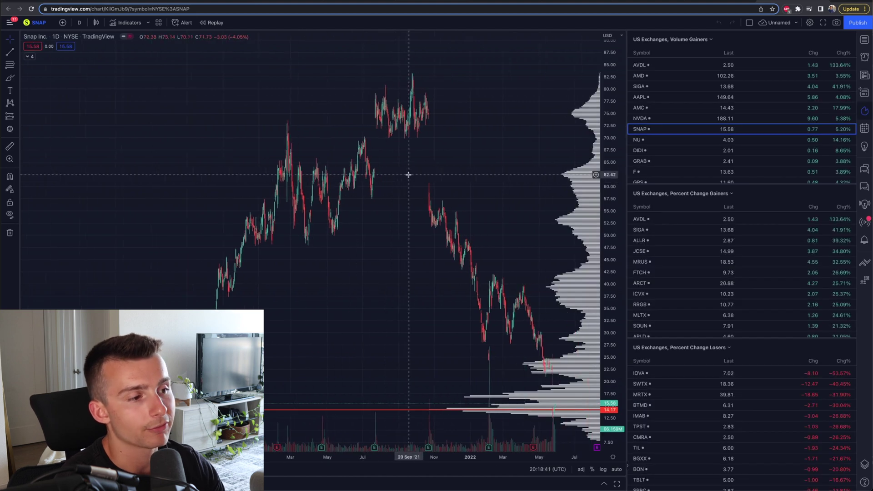
# Pan the SNAP daily chart back through its 2021–2022 prices, then widen the hot lists panel
pyautogui.hscroll(5, 409, 175)
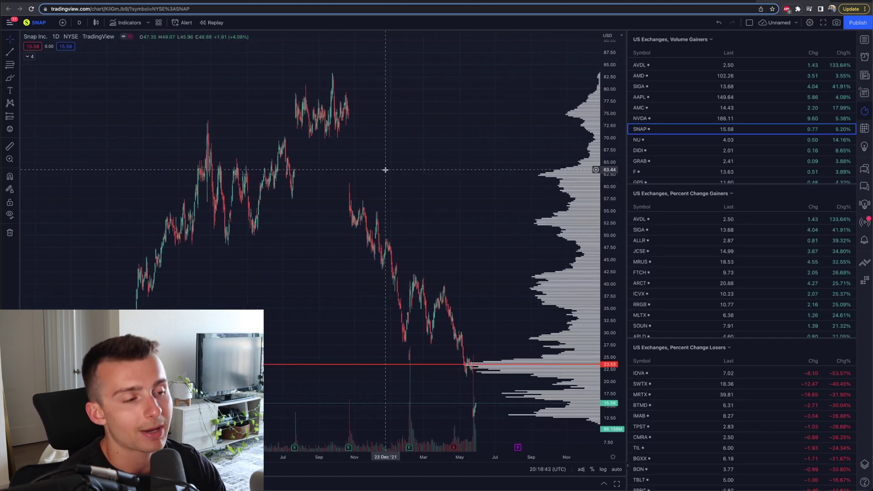
pyautogui.hscroll(10, 431, 203)
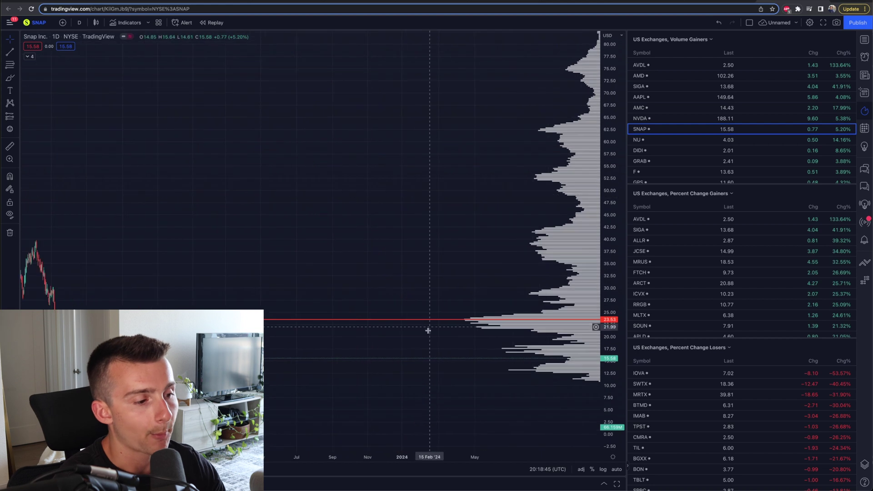
pyautogui.hscroll(-15, 402, 247)
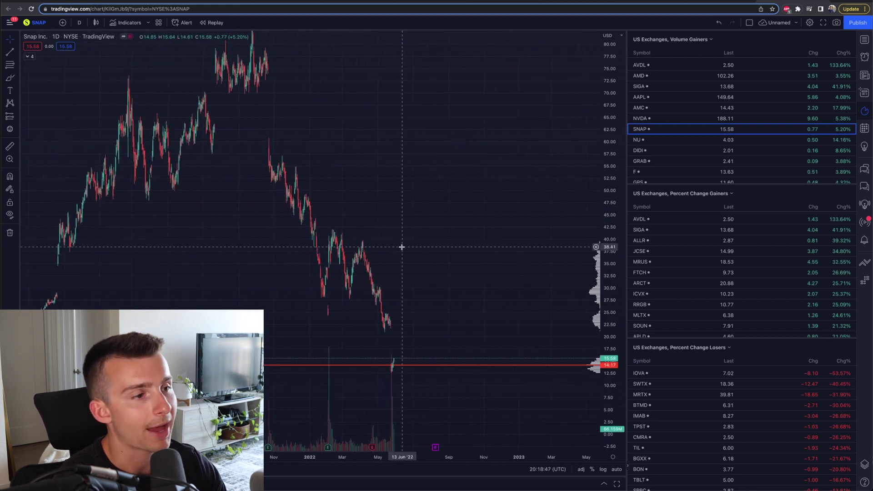
pyautogui.hscroll(-8, 402, 247)
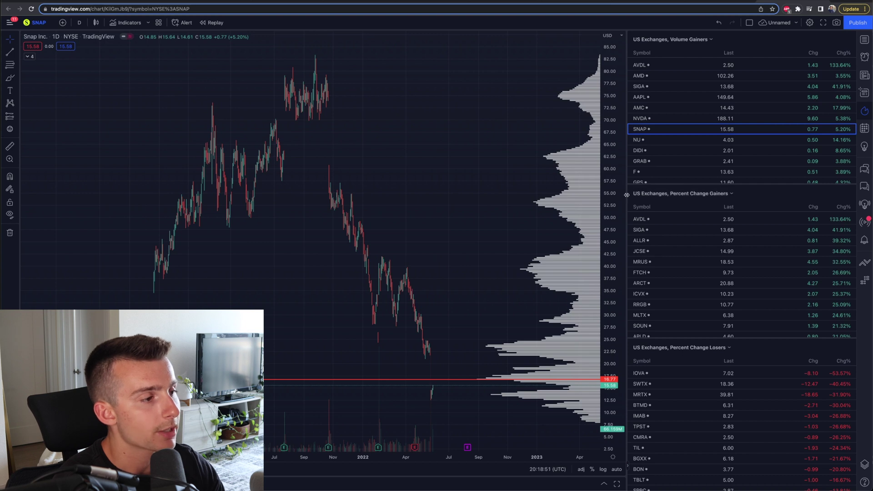
pyautogui.moveTo(627, 194); pyautogui.dragTo(533, 164)
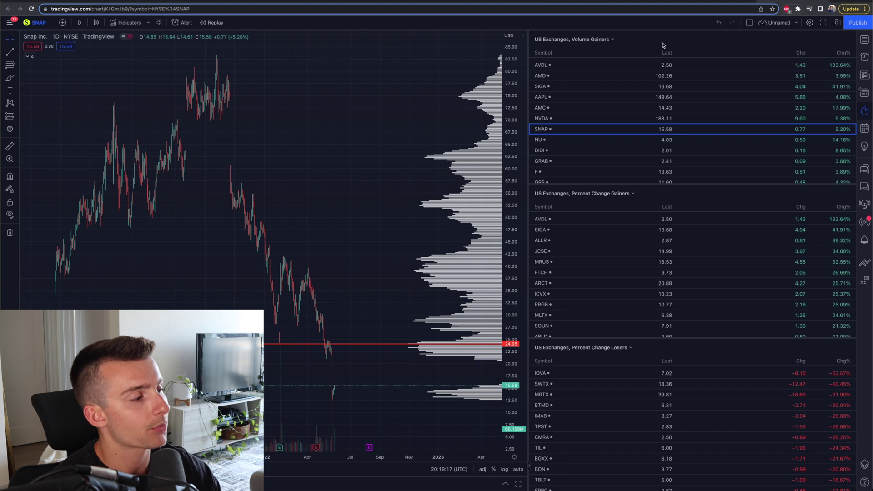
# Scroll the widened hot lists to find SNAP among volume gainers at 15.58, up 5.20%
pyautogui.scroll(-4, 646, 291)
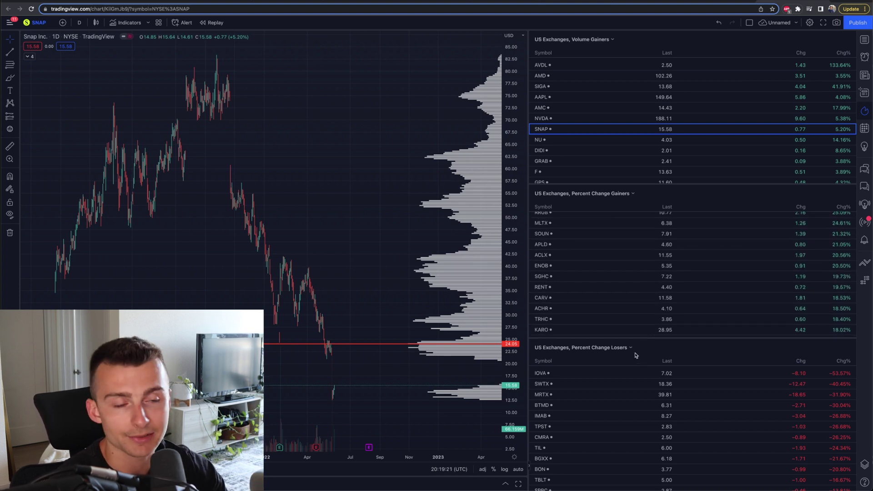
pyautogui.scroll(5, 646, 280)
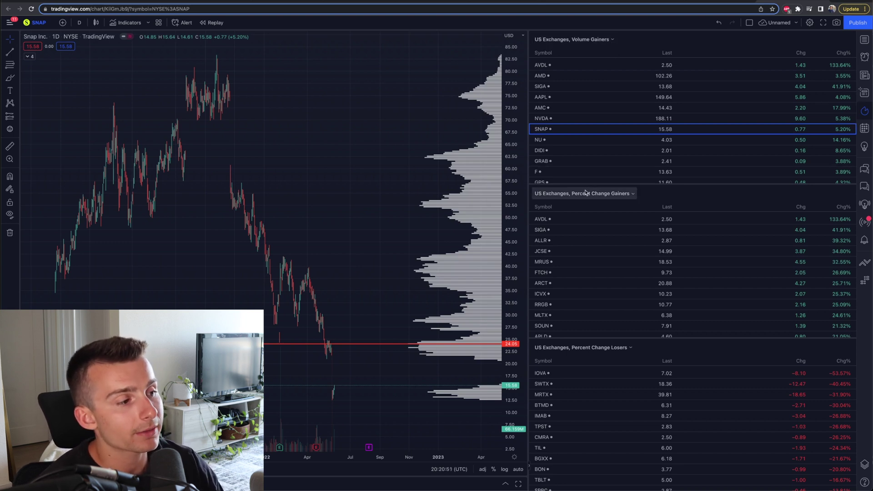
# Browse the Volume Gainers market choices, expanding and collapsing the CHINA (SSE) hot lists
pyautogui.click(613, 40)
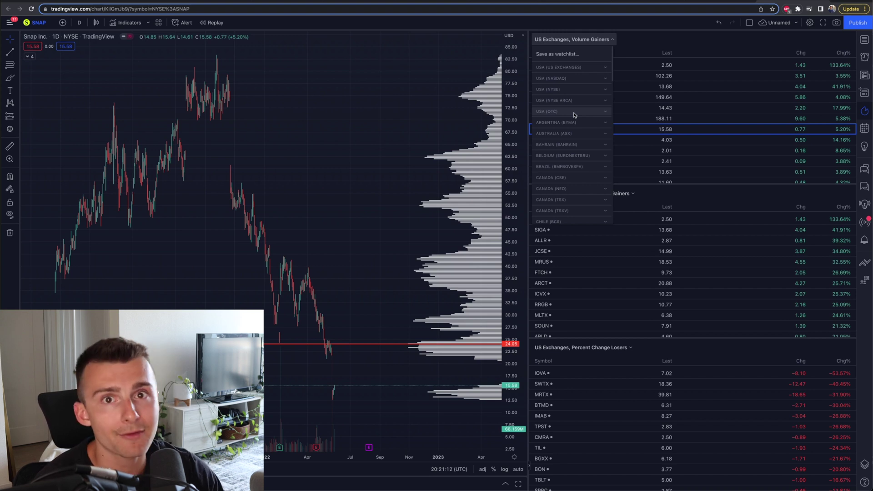
pyautogui.scroll(-1, 571, 119)
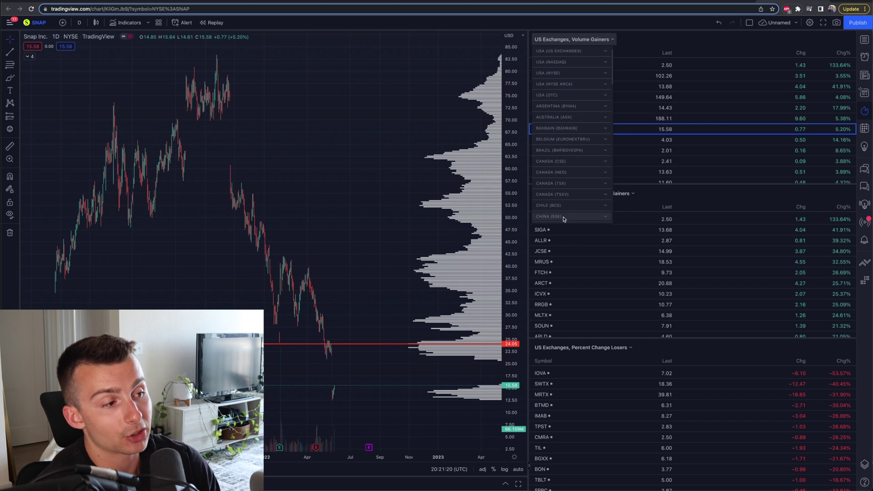
pyautogui.scroll(-1, 565, 214)
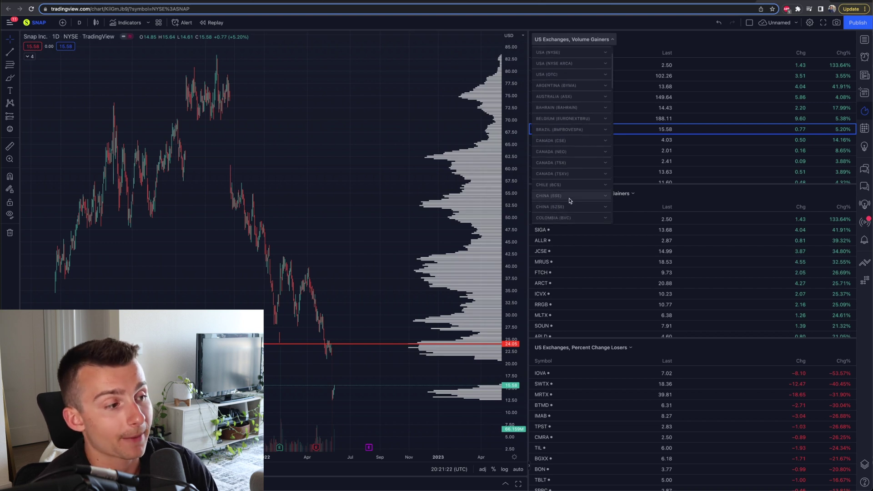
pyautogui.click(567, 200)
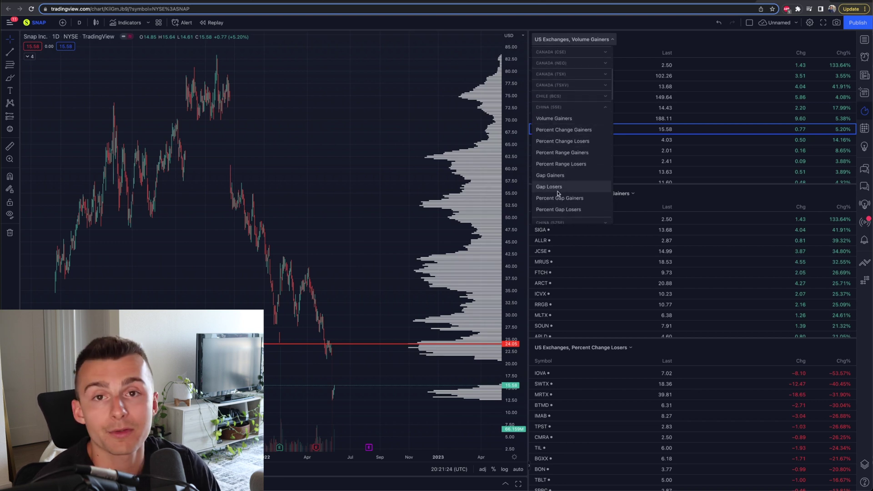
pyautogui.scroll(-2, 560, 191)
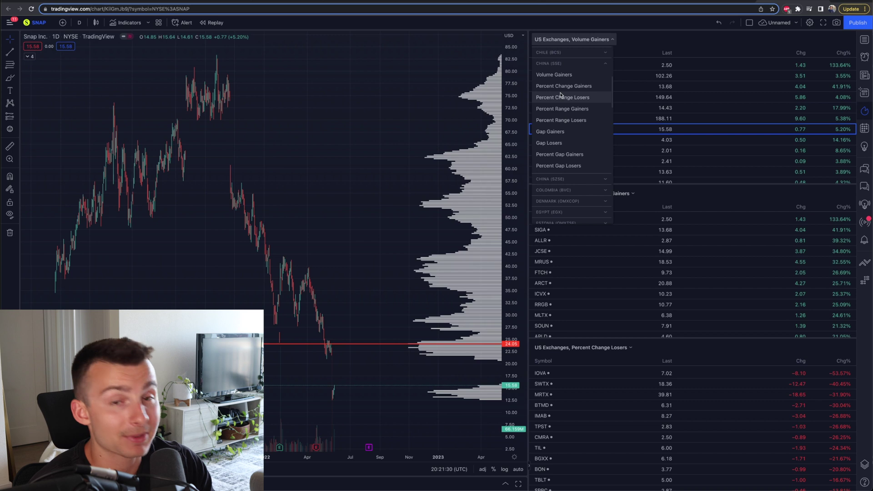
pyautogui.scroll(2, 561, 96)
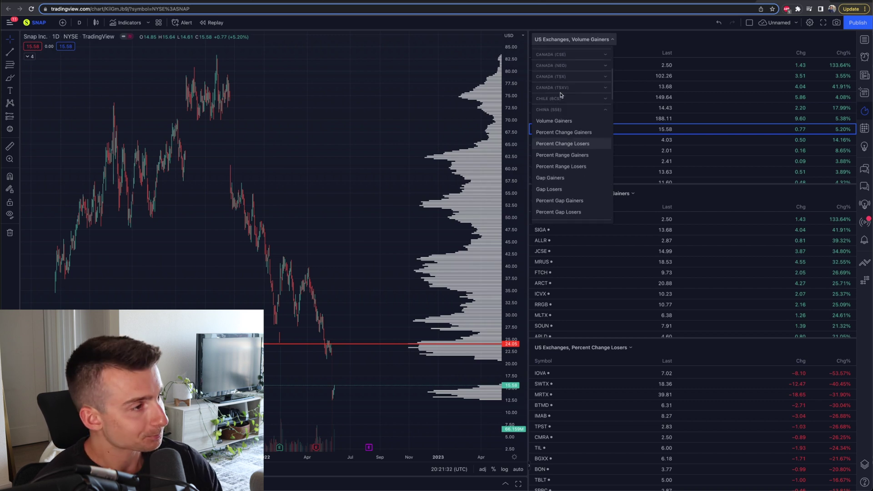
pyautogui.click(567, 111)
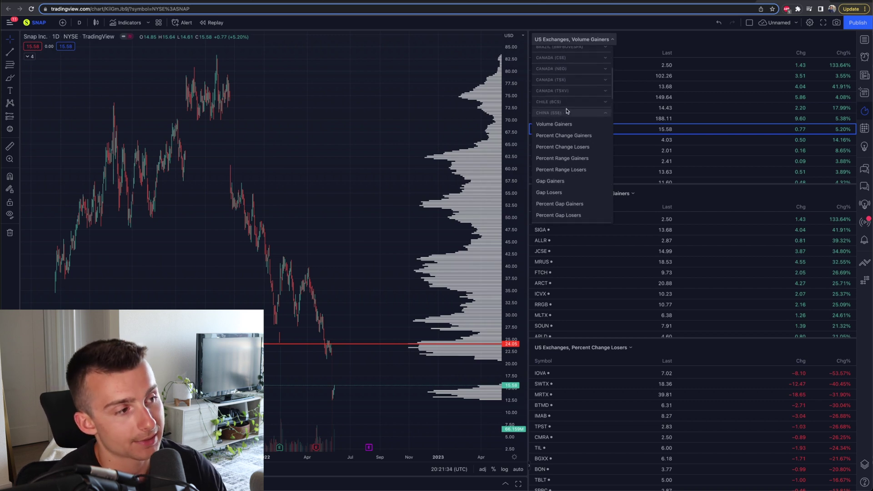
# Show the USA (US Exchanges) hot lists and choose Gap Gainers for the top list
pyautogui.scroll(5, 567, 111)
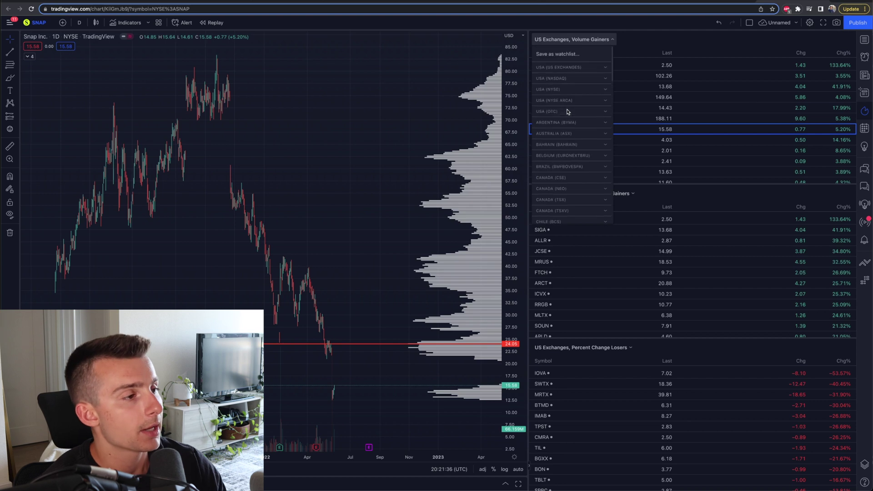
pyautogui.click(588, 70)
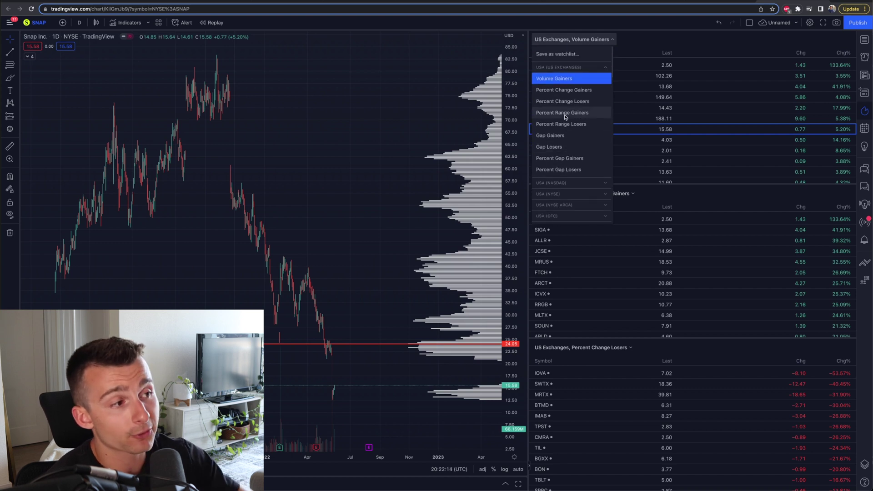
pyautogui.click(551, 135)
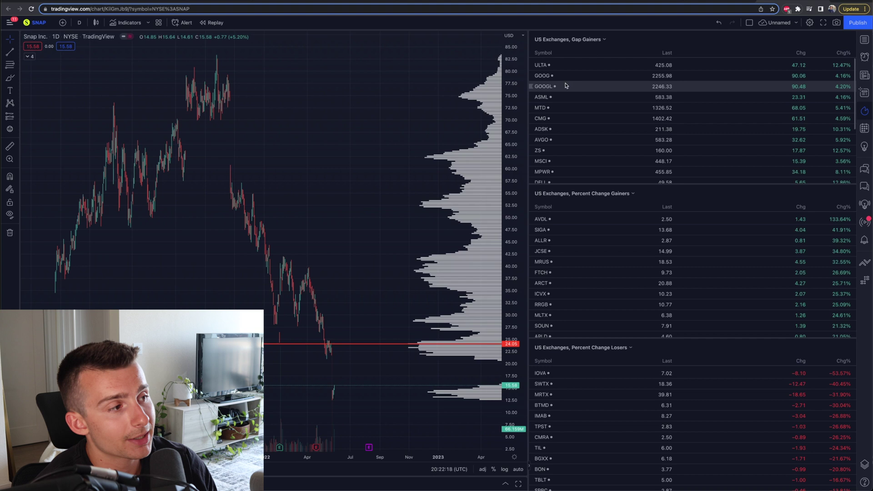
# Chart ULTA from the Gap Gainers list and zoom in on its recent daily candles
pyautogui.click(587, 65)
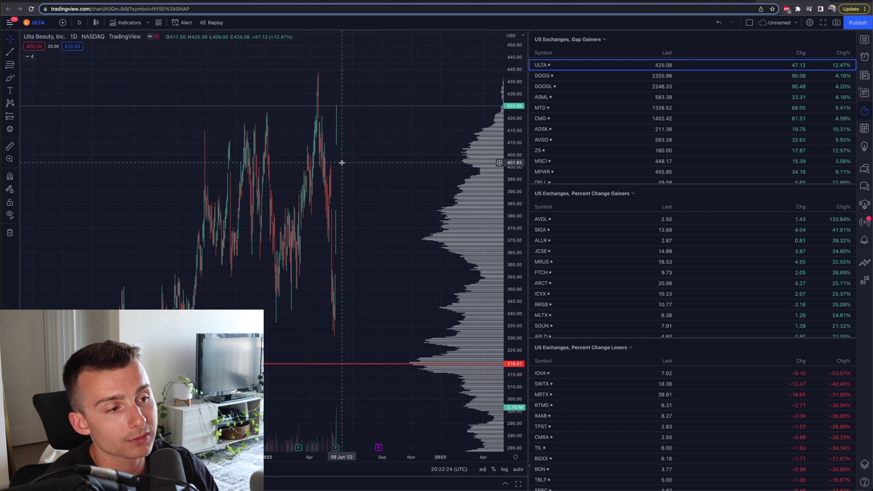
pyautogui.scroll(5, 342, 163)
pyautogui.scroll(5, 319, 170)
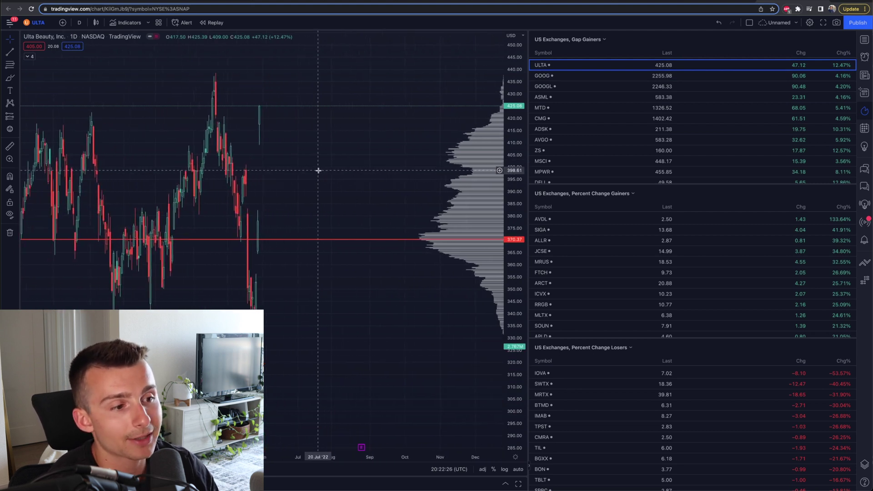
pyautogui.scroll(5, 296, 175)
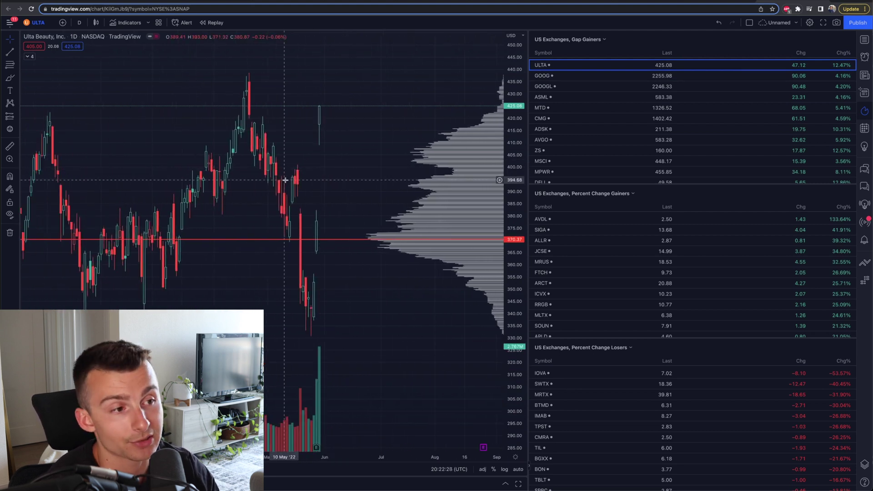
pyautogui.scroll(5, 291, 297)
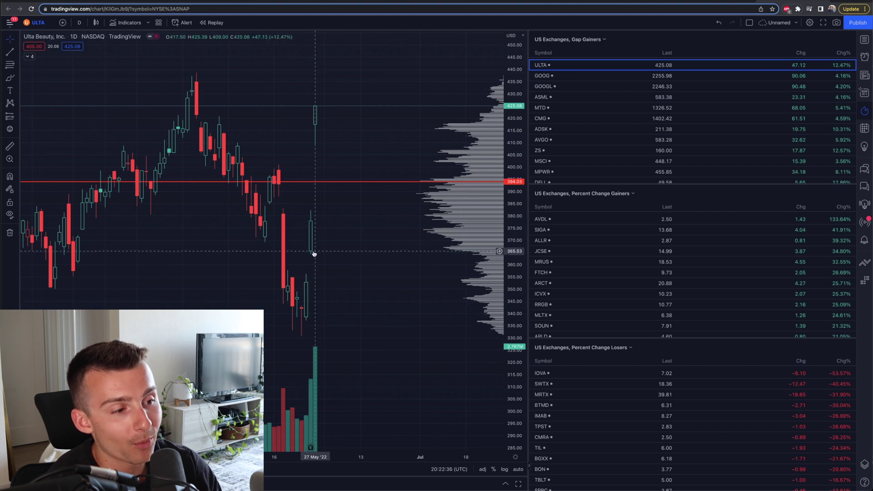
pyautogui.scroll(-1, 310, 137)
pyautogui.scroll(1, 310, 128)
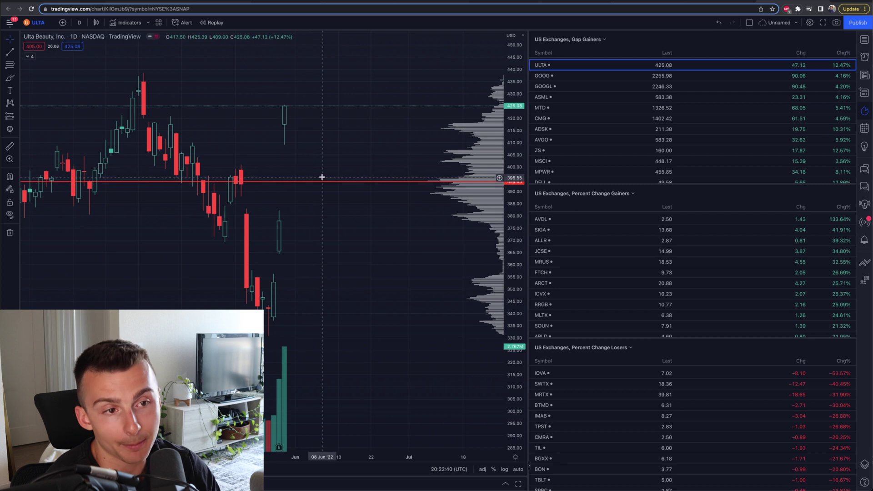
# With the Brush tool, circle the ULTA price areas around 394 and 360
pyautogui.click(15, 79)
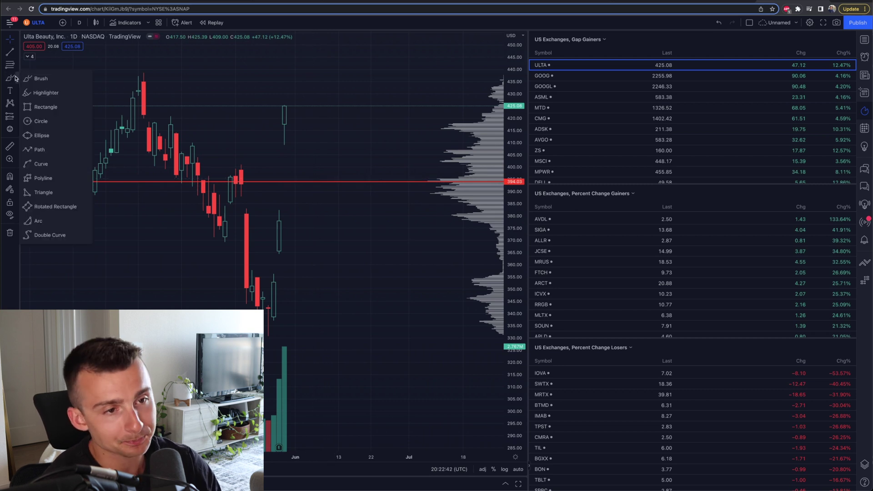
pyautogui.click(37, 78)
pyautogui.moveTo(287, 143)
pyautogui.mouseDown()
pyautogui.moveTo(245, 161)
pyautogui.moveTo(328, 210)
pyautogui.moveTo(278, 142)
pyautogui.mouseUp()
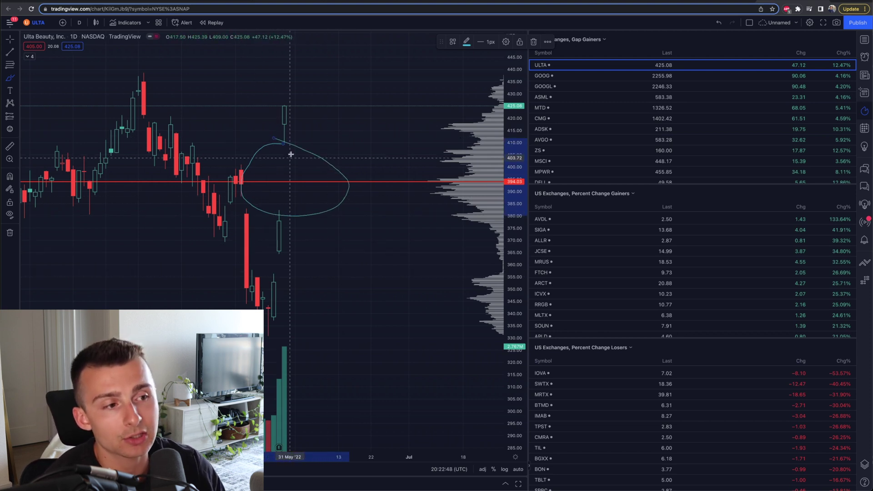
pyautogui.hscroll(-5, 298, 193)
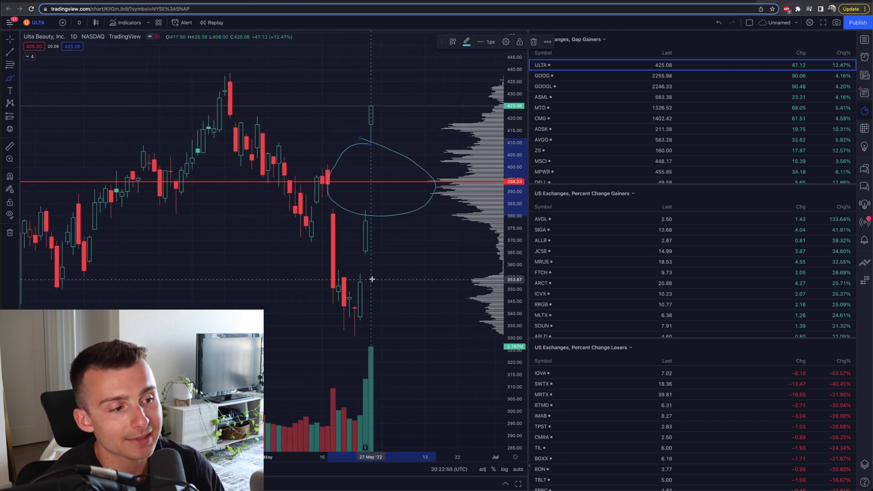
pyautogui.moveTo(365, 251)
pyautogui.mouseDown()
pyautogui.moveTo(396, 275)
pyautogui.moveTo(374, 255)
pyautogui.mouseUp()
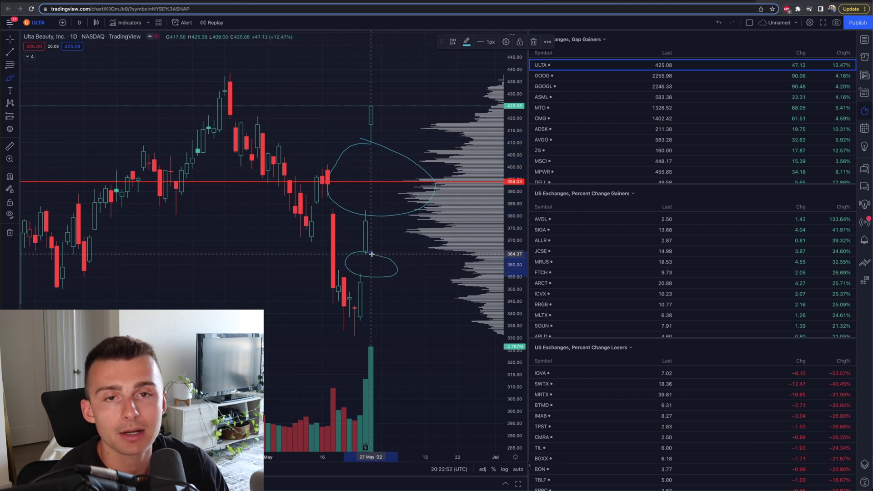